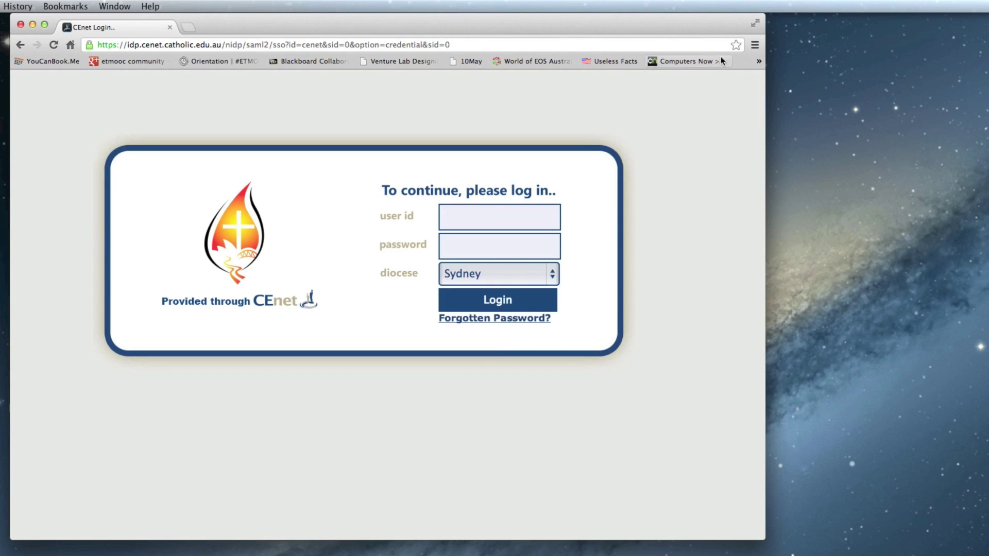
Go from Chrome Settings to the Extensions page and open the Web Store's extensions gallery.
left_click(755, 47)
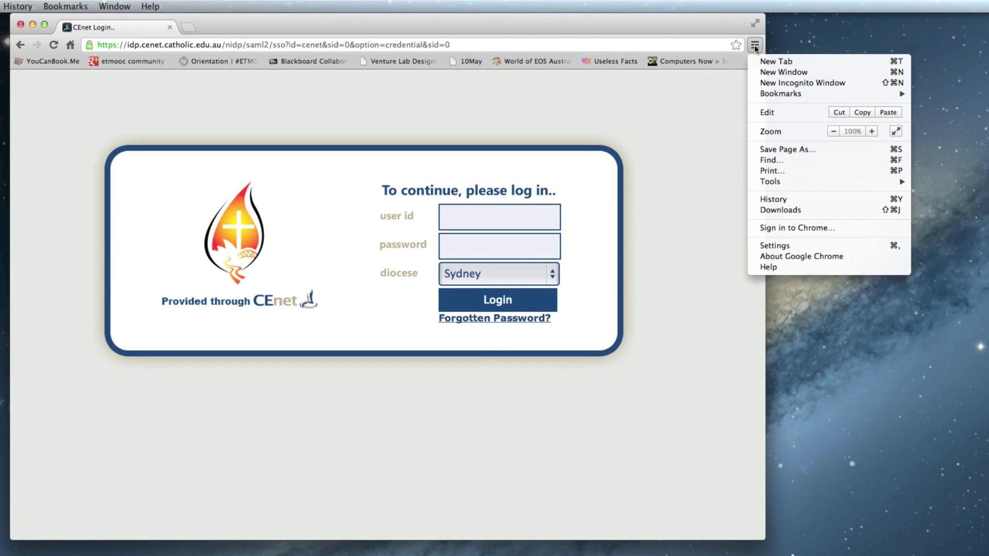
left_click(768, 246)
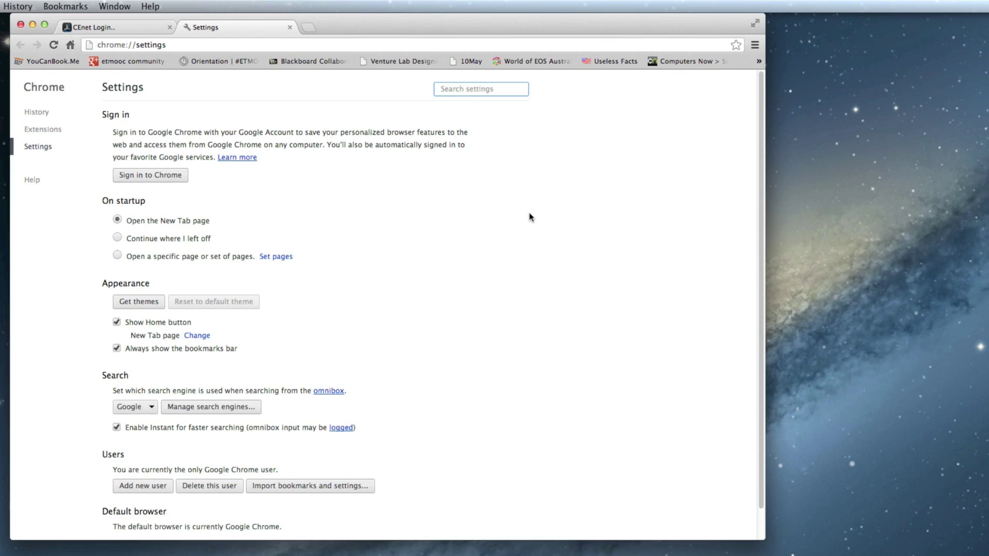
left_click(46, 129)
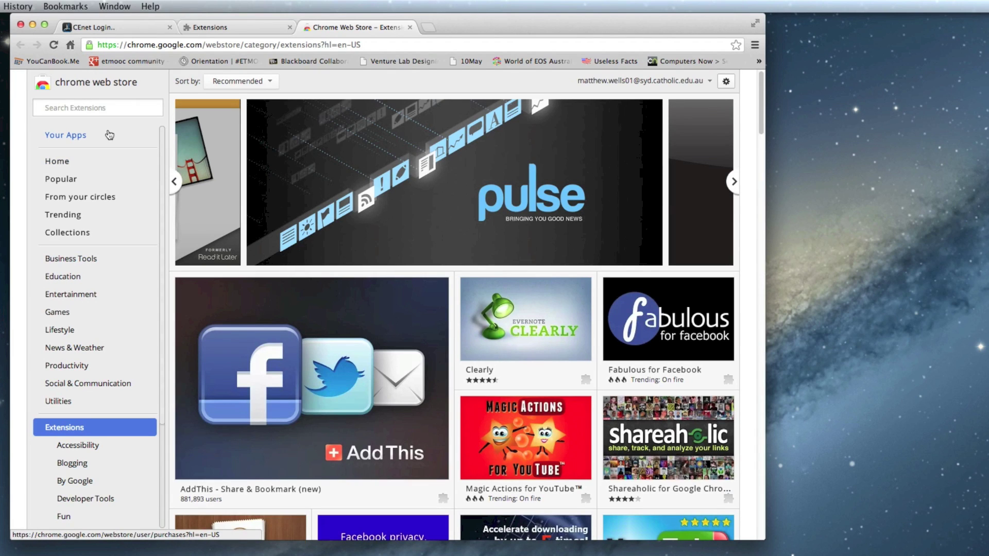
Search the Web Store for 'autofill' and install the Autofill extension, dismissing the added notice.
left_click(77, 106)
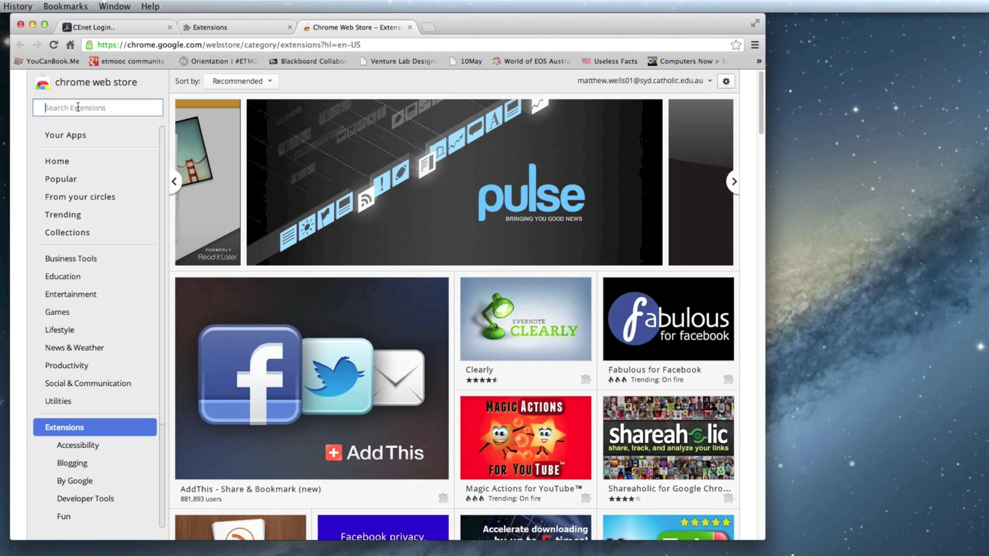
type("aut")
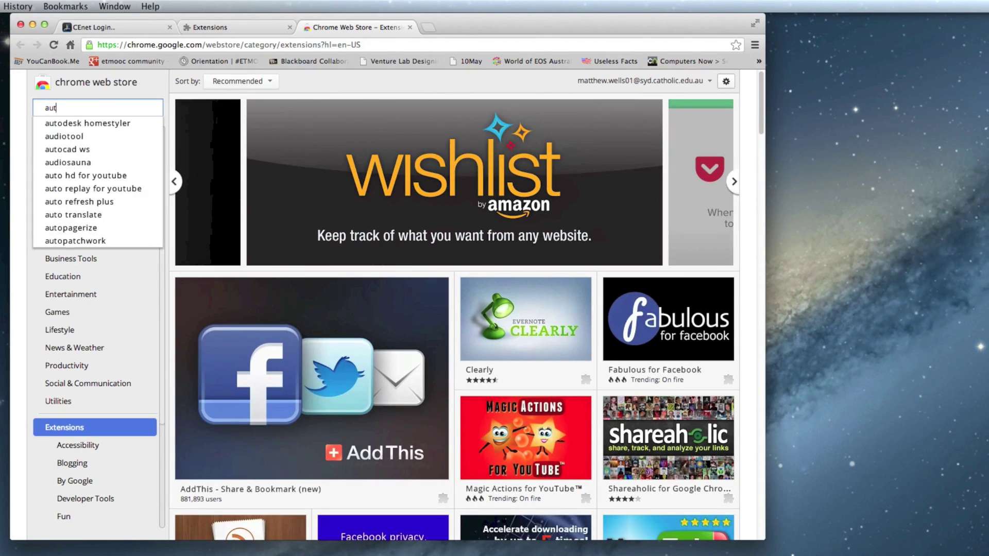
type("ofill")
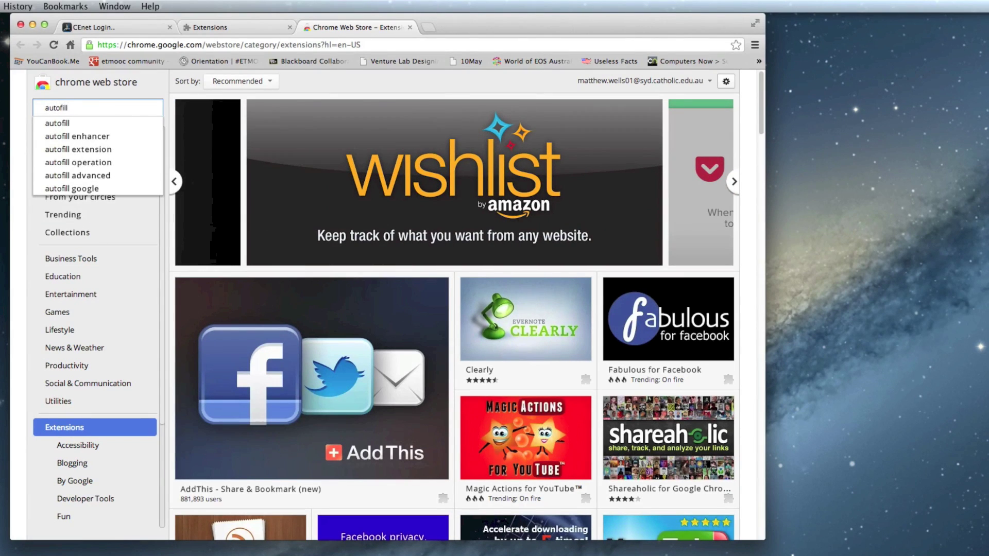
key("Return")
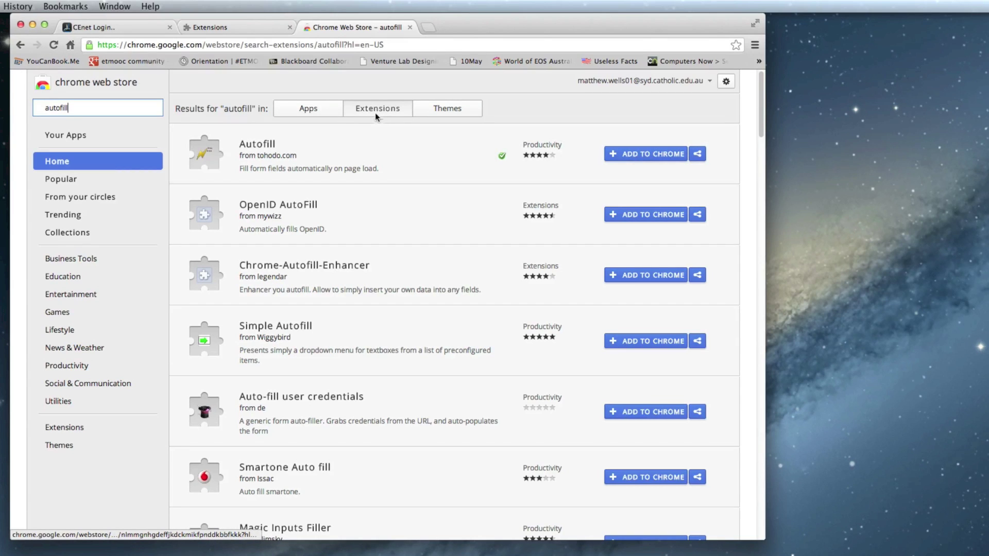
left_click(640, 157)
left_click(493, 145)
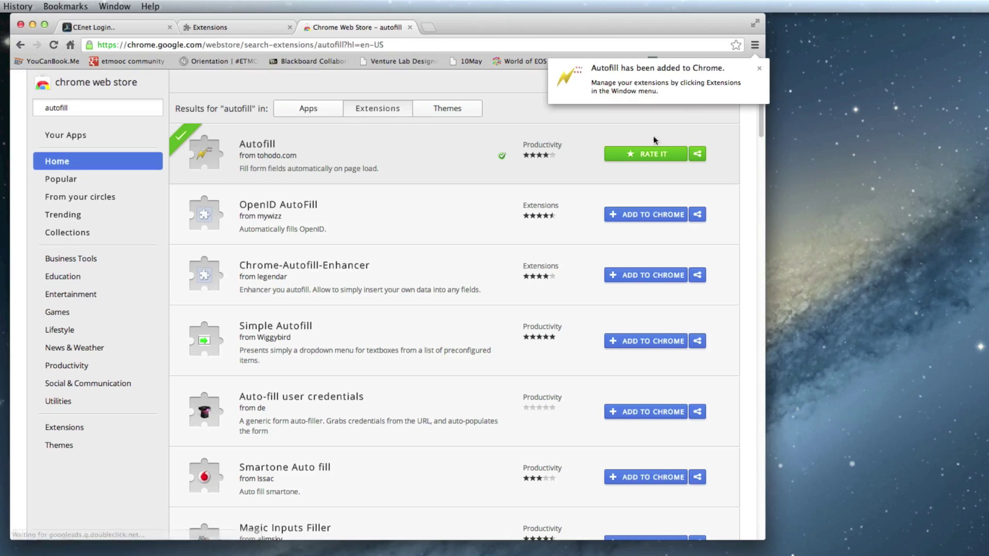
left_click(759, 69)
Allow Autofill in incognito, close the store and Extensions tabs, and reload the CEnet login page.
left_click(410, 27)
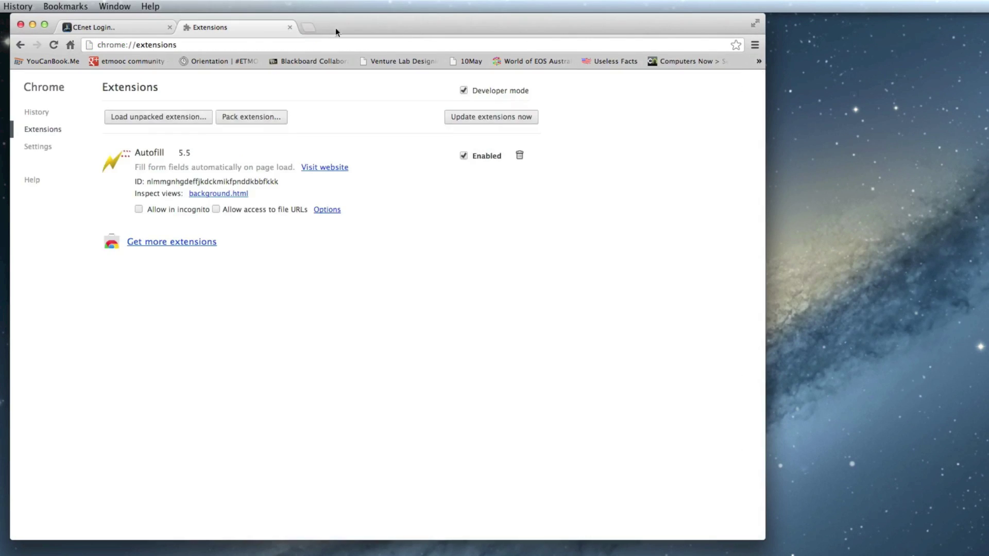
left_click(139, 209)
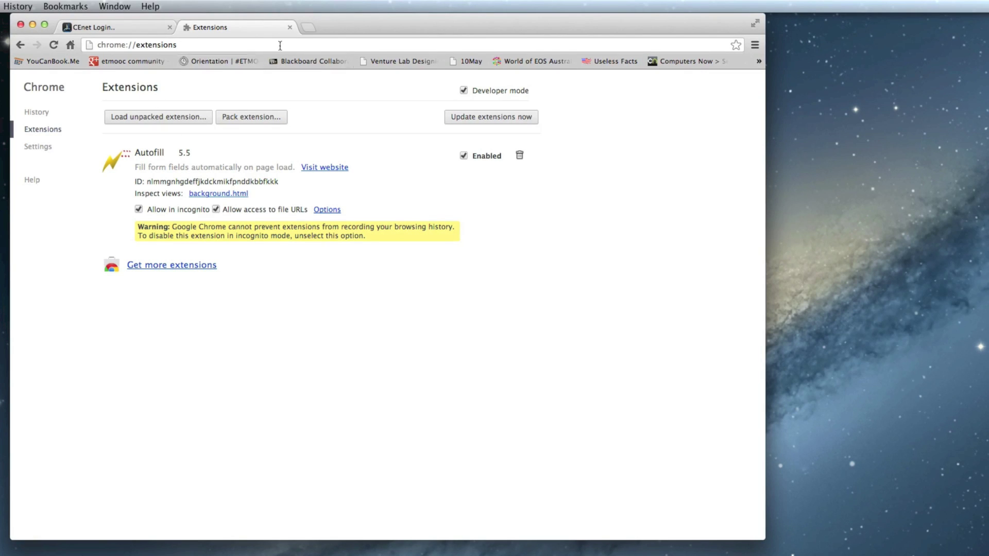
left_click(291, 27)
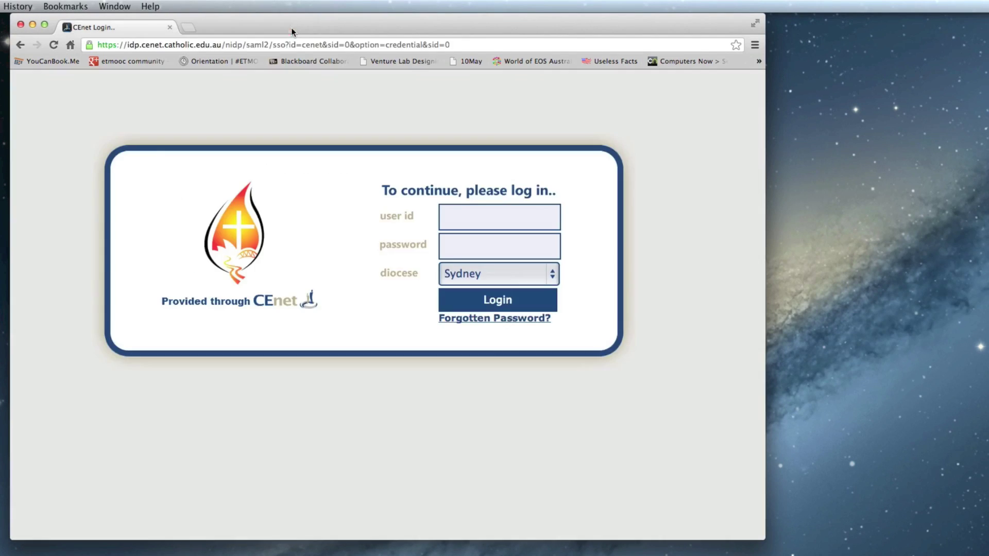
left_click(54, 45)
left_click(492, 149)
Show the Autofill toolbar on the CEnet page and name a new profile 'CEnet'.
right_click(666, 235)
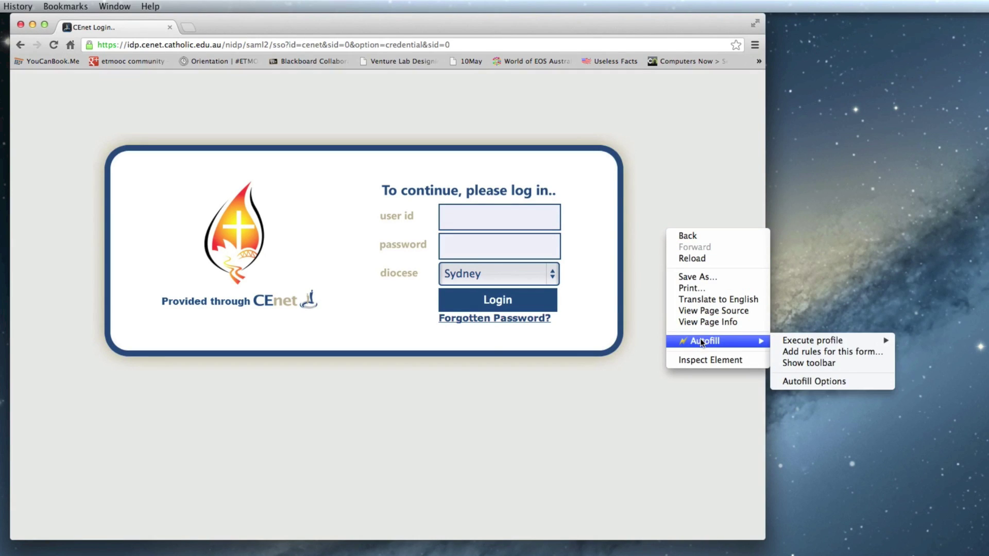
mouse_move(705, 341)
left_click(808, 352)
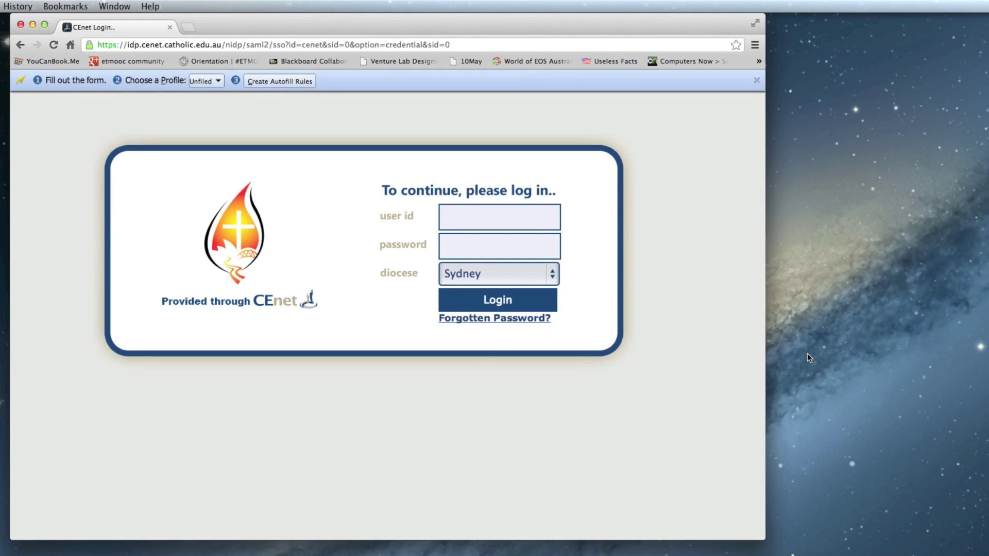
left_click(199, 81)
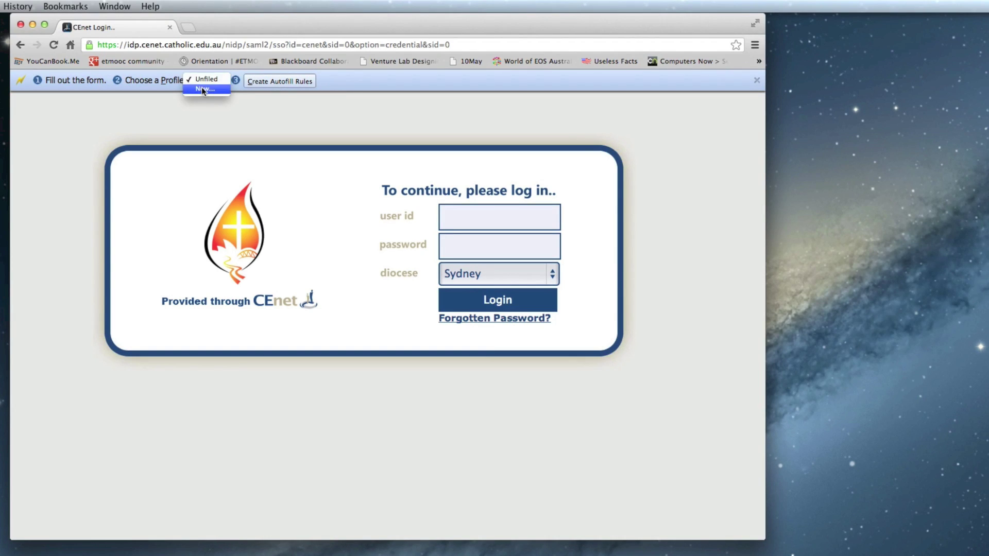
left_click(202, 88)
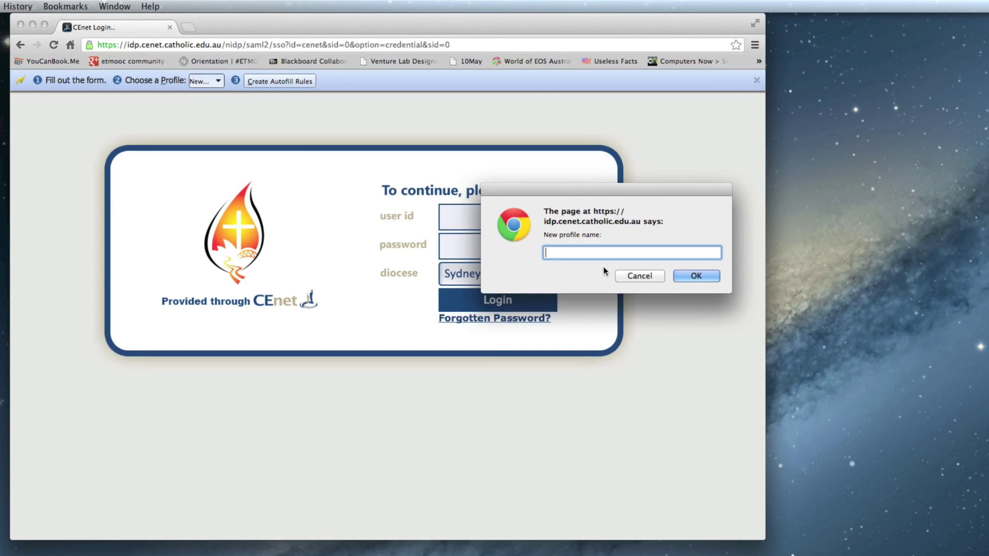
type("C")
type("Ene")
type("t")
left_click(690, 277)
left_click(508, 224)
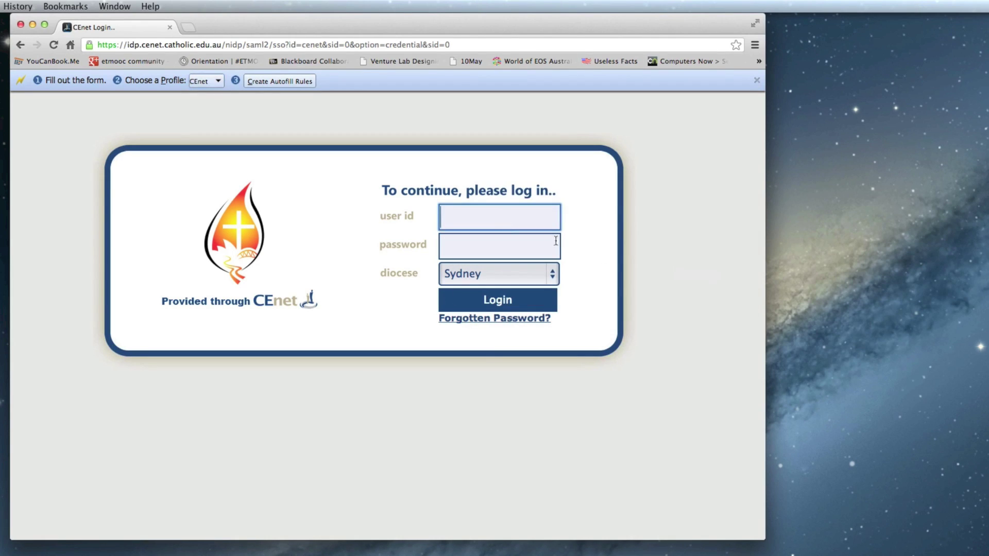
type("ma")
type("tthew.")
type("wells")
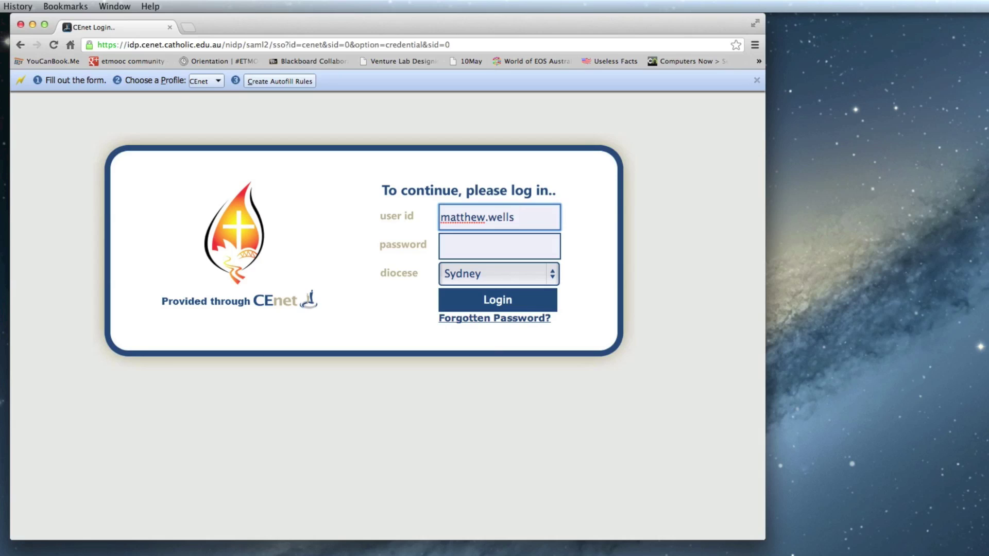
type("01")
left_click(517, 248)
type("••")
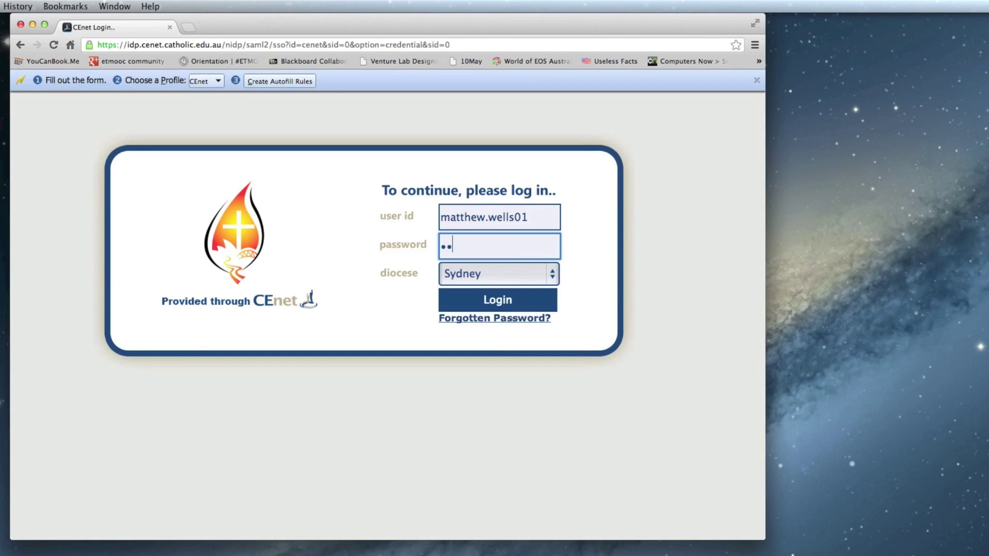
type("••••")
type("••")
Choose Sydney as the diocese and save the filled form as Autofill rules.
left_click(497, 272)
left_click(485, 273)
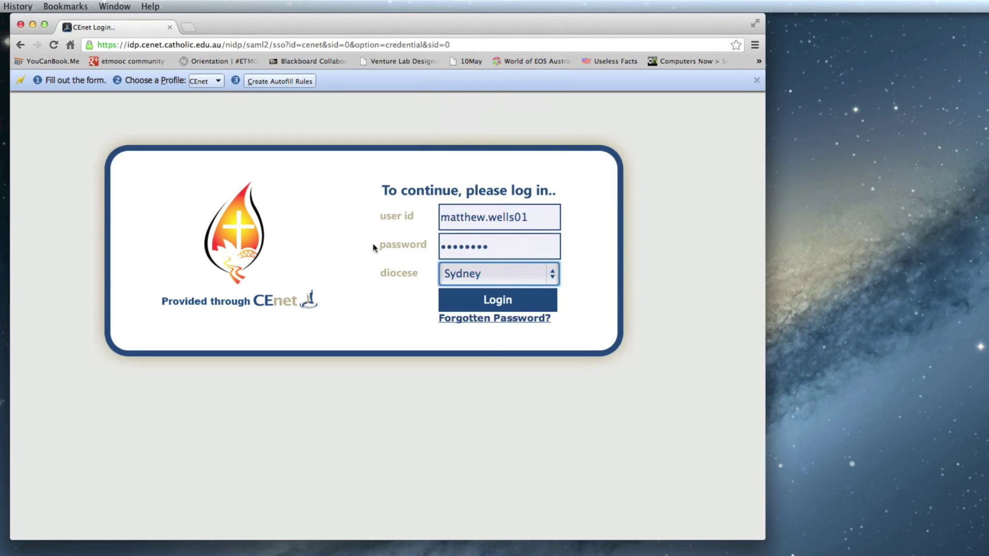
left_click(289, 81)
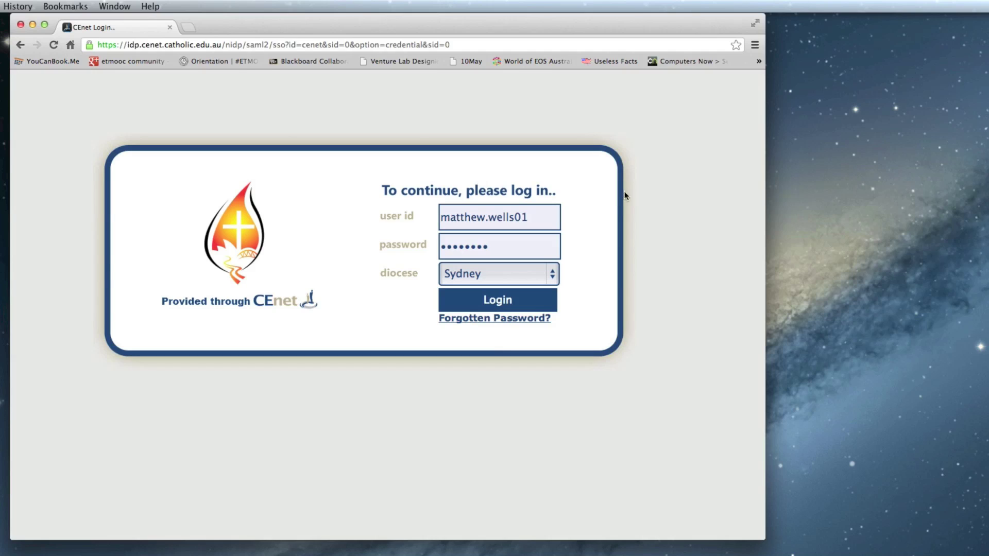
Run all Autofill profiles on the CEnet login page via Execute profile > All.
right_click(662, 209)
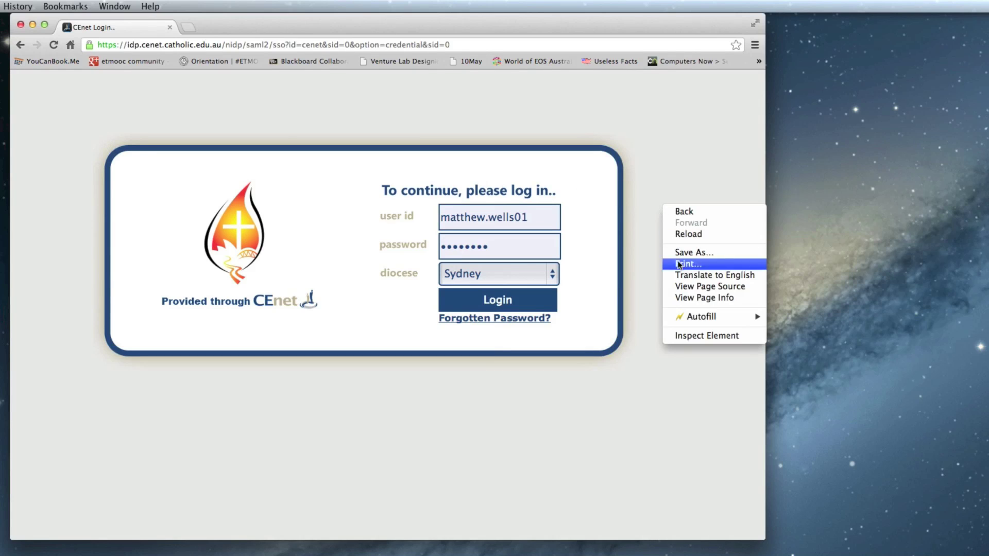
mouse_move(808, 316)
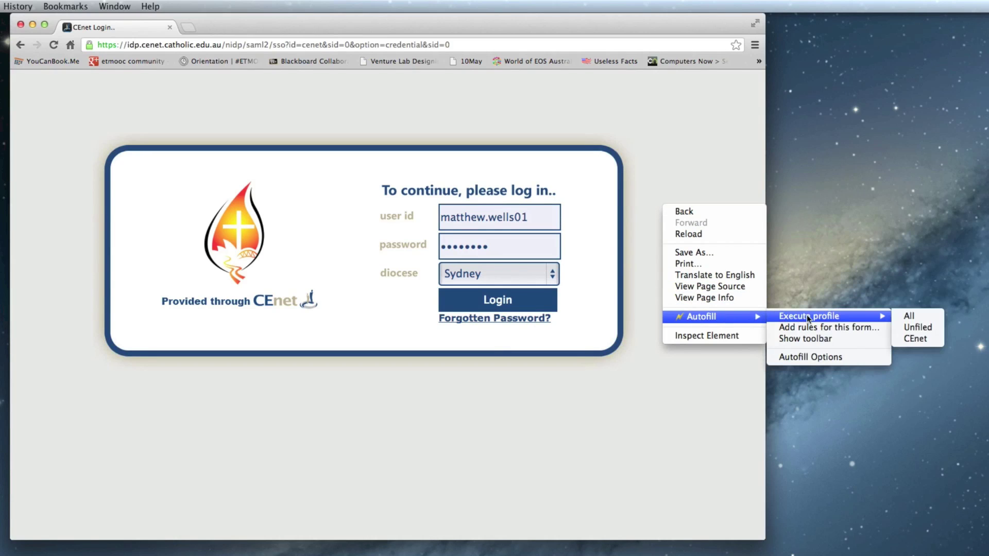
left_click(921, 323)
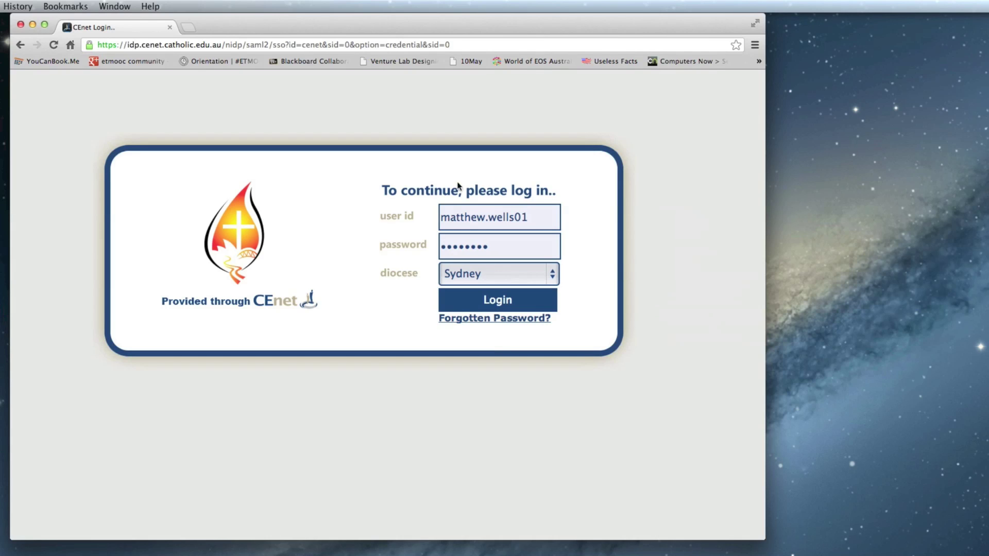
Quit and relaunch Chrome, then go to google.com.au from the address bar.
left_click(0, 6)
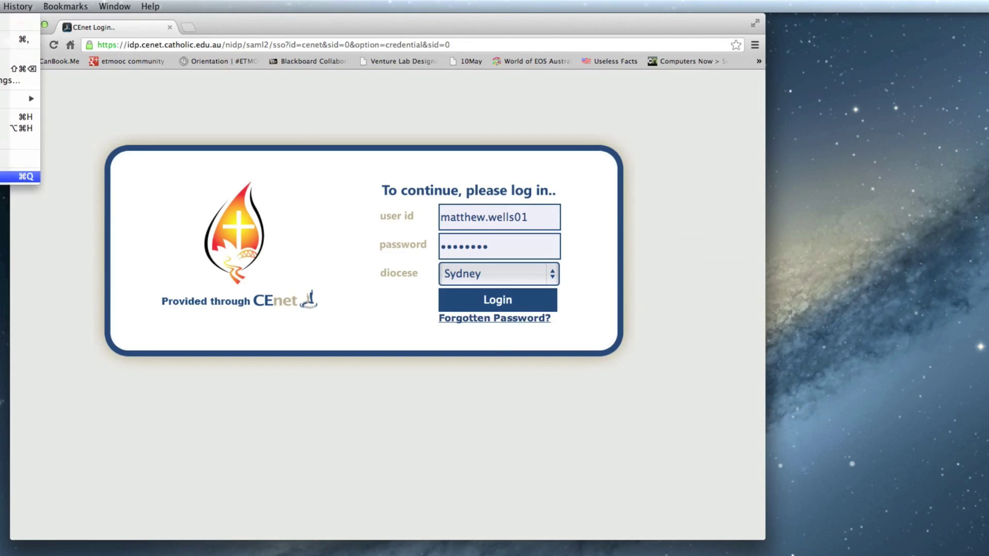
left_click(5, 176)
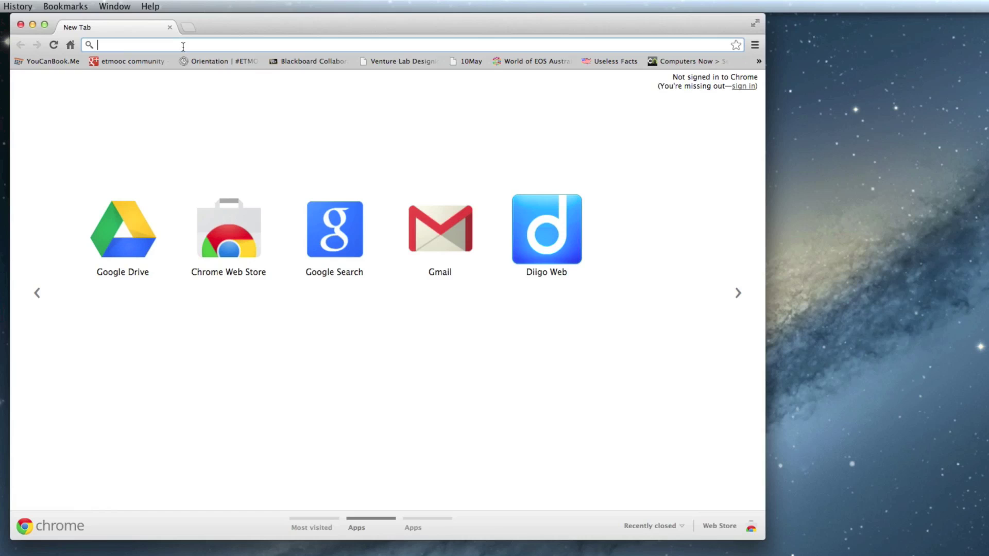
type("google.com.au")
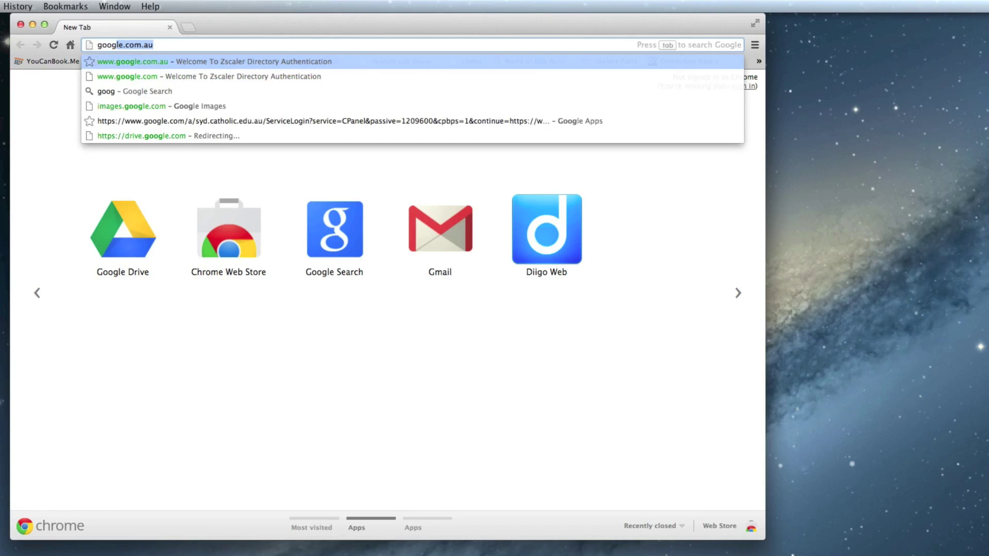
key("Return")
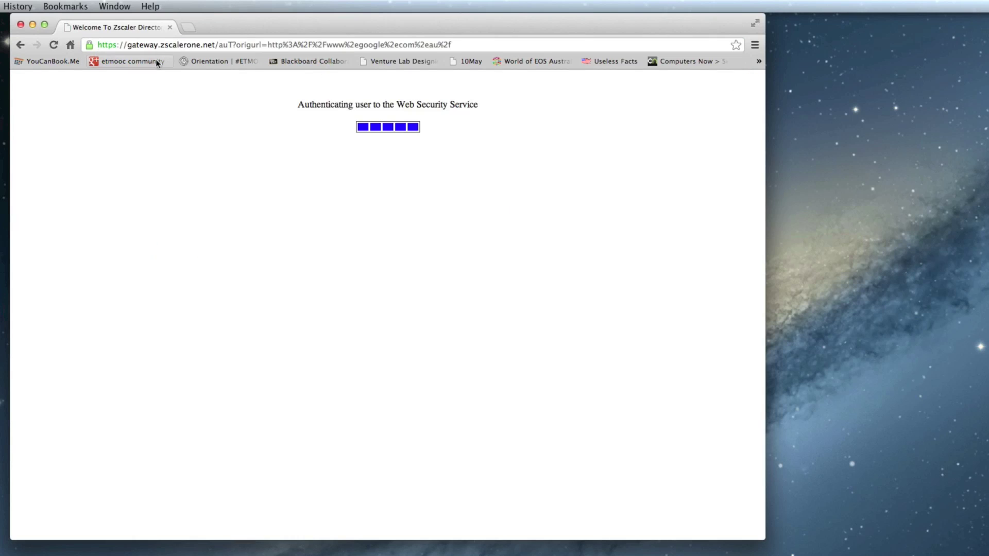